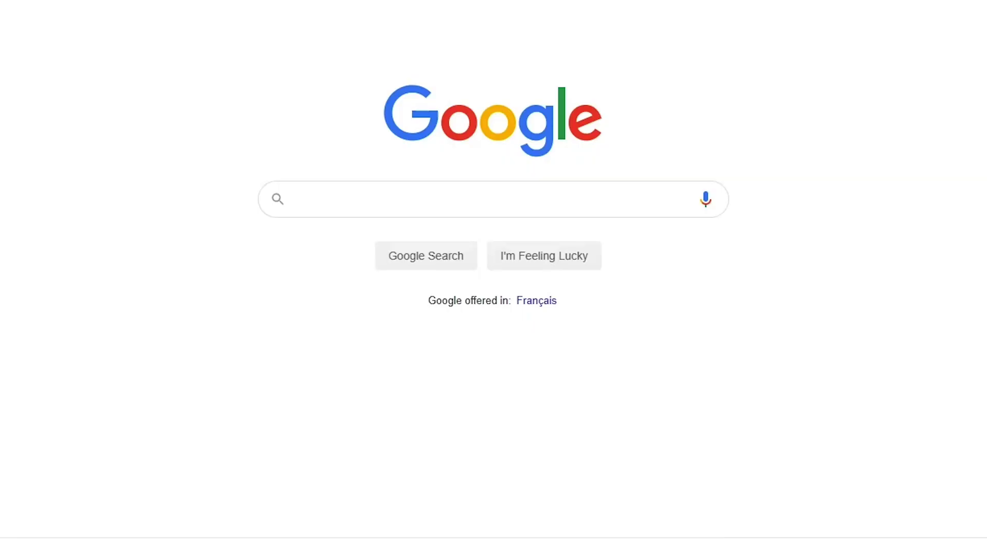
Search Google for "Veed".
{"action": "type", "text": "Veed"}
{"action": "key", "text": "Return"}
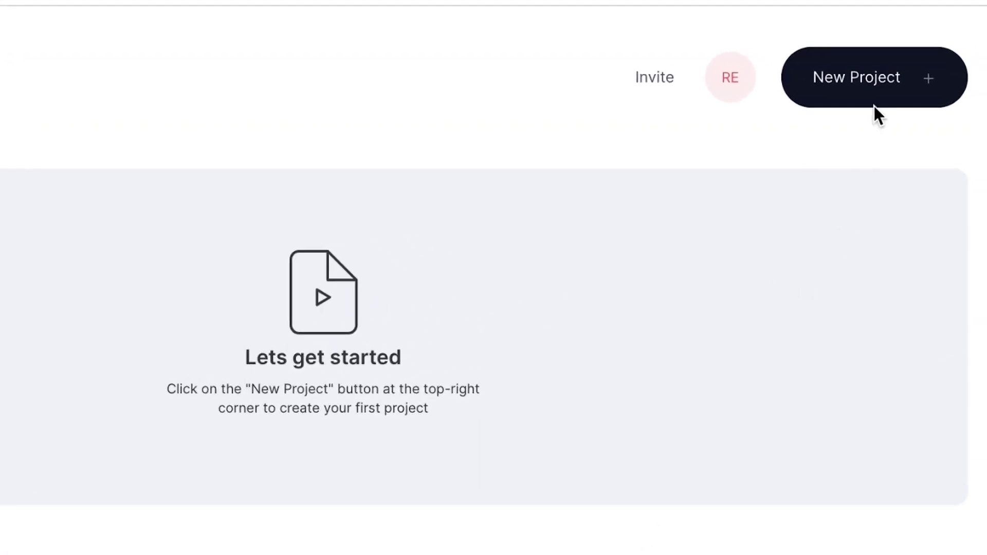
Create a new project and upload IMG_1536.MOV from the file browser.
{"action": "left_click", "coordinate": [873, 71]}
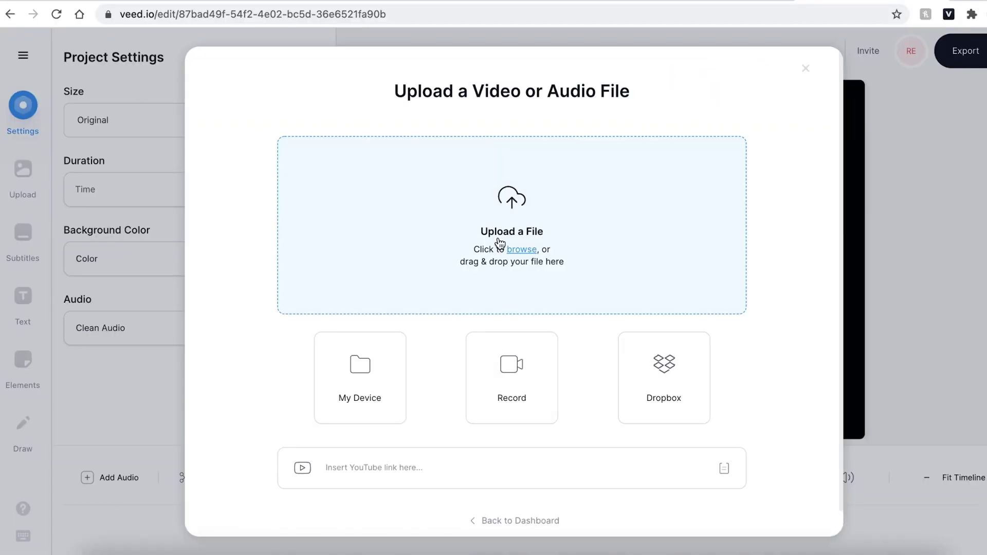
{"action": "left_click", "coordinate": [499, 242]}
{"action": "left_click", "coordinate": [377, 161]}
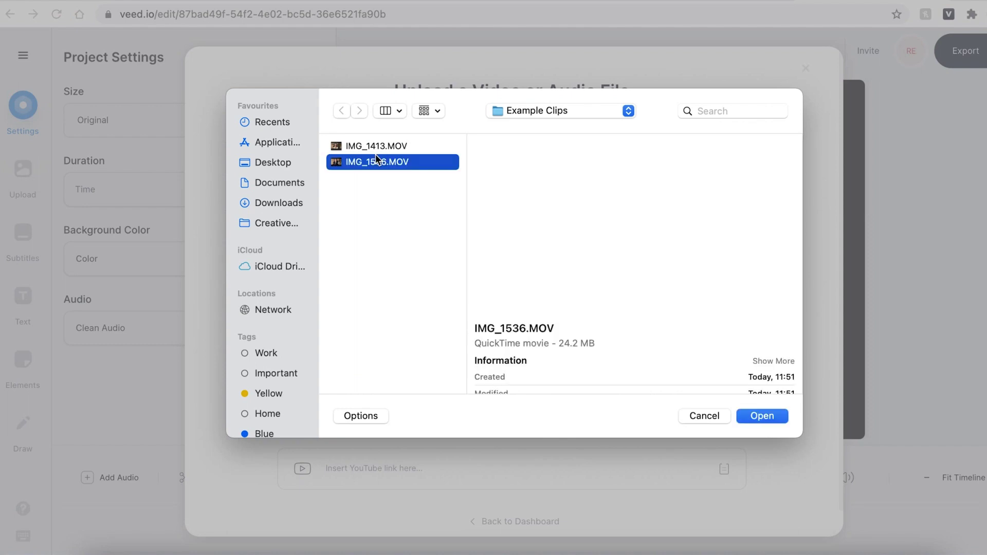
{"action": "left_click", "coordinate": [772, 418]}
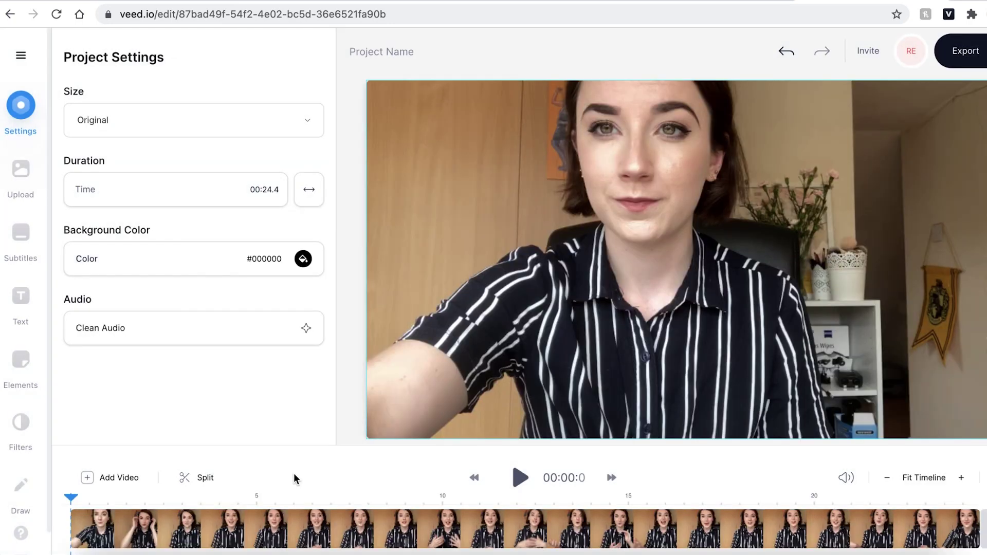
Play the uploaded clip, then select it to show its volume (100%) and speed (1x) settings.
{"action": "left_click", "coordinate": [521, 479]}
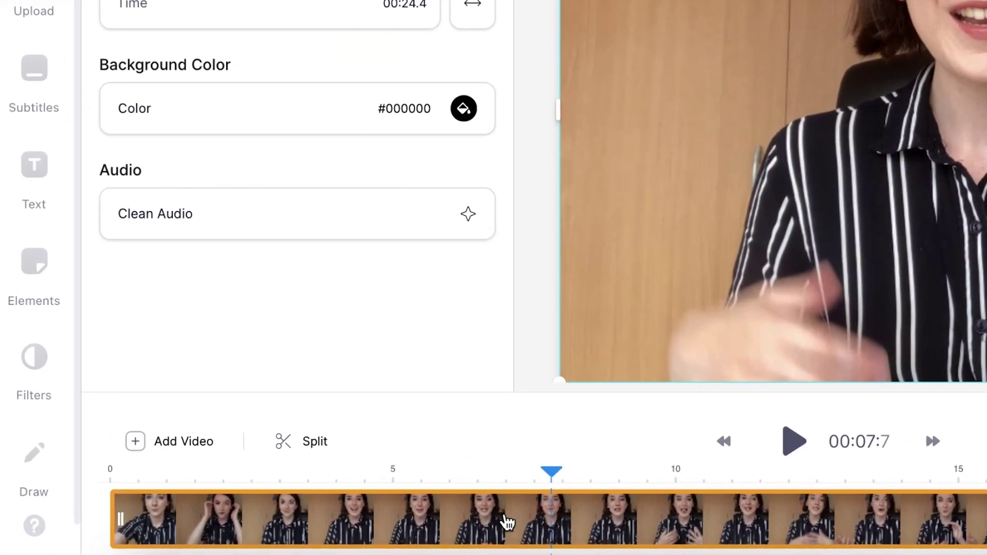
{"action": "left_click", "coordinate": [431, 525]}
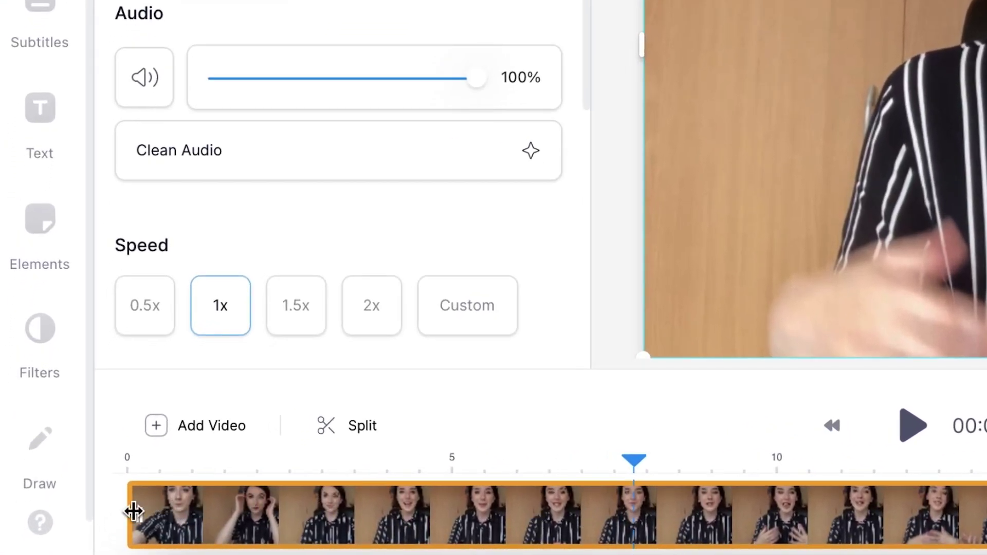
Trim the clip's opening seconds and play it back from 00:07.9.
{"action": "left_click_drag", "start_coordinate": [142, 509], "coordinate": [638, 508]}
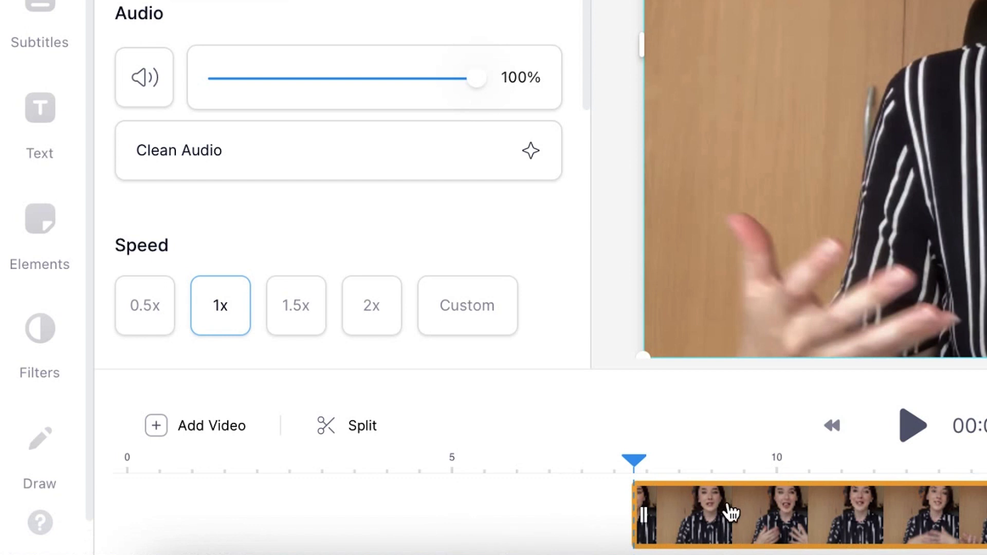
{"action": "left_click_drag", "start_coordinate": [636, 514], "coordinate": [171, 519]}
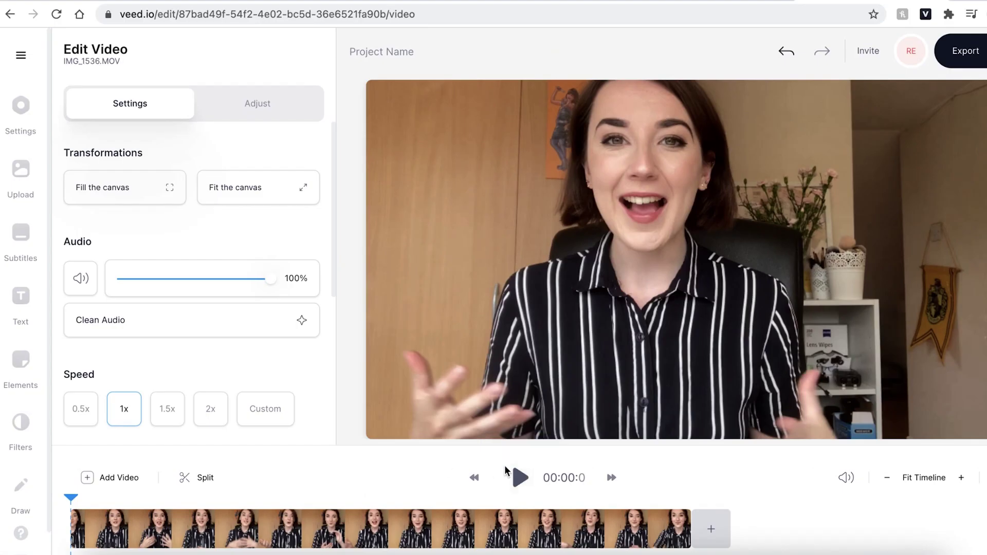
{"action": "left_click", "coordinate": [521, 479]}
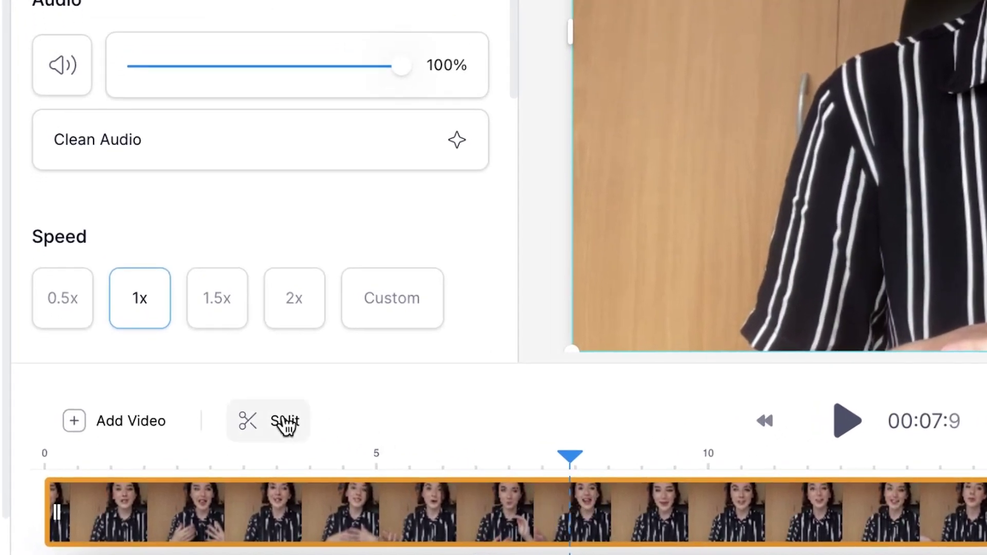
Split the clip at the playhead, delete the first part, and move the rest to the timeline start.
{"action": "left_click", "coordinate": [286, 426]}
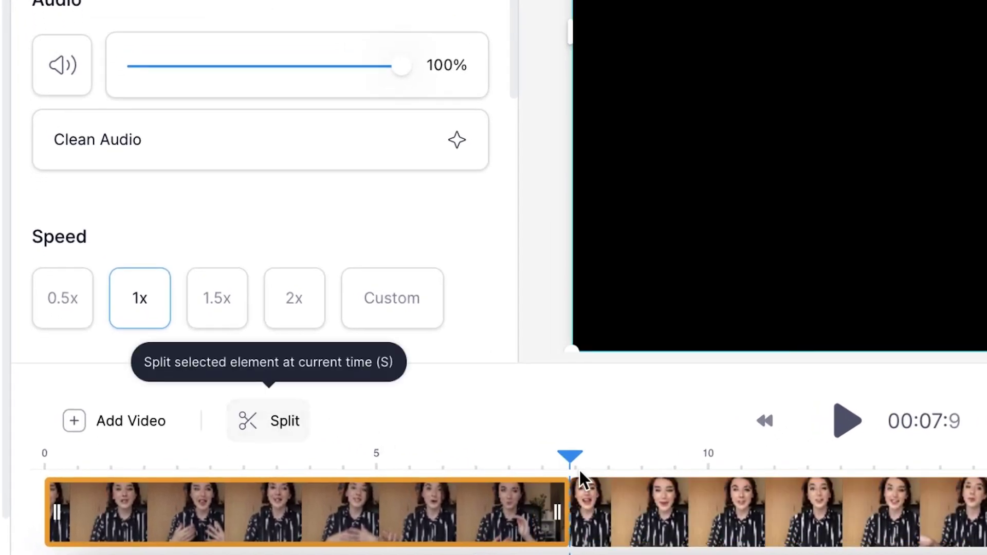
{"action": "left_click", "coordinate": [574, 519]}
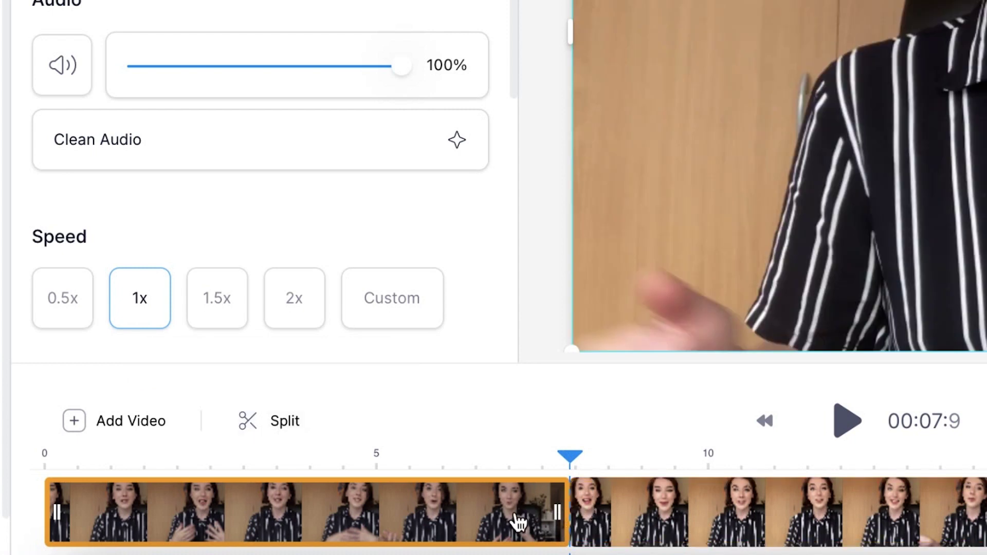
{"action": "key", "text": "Delete"}
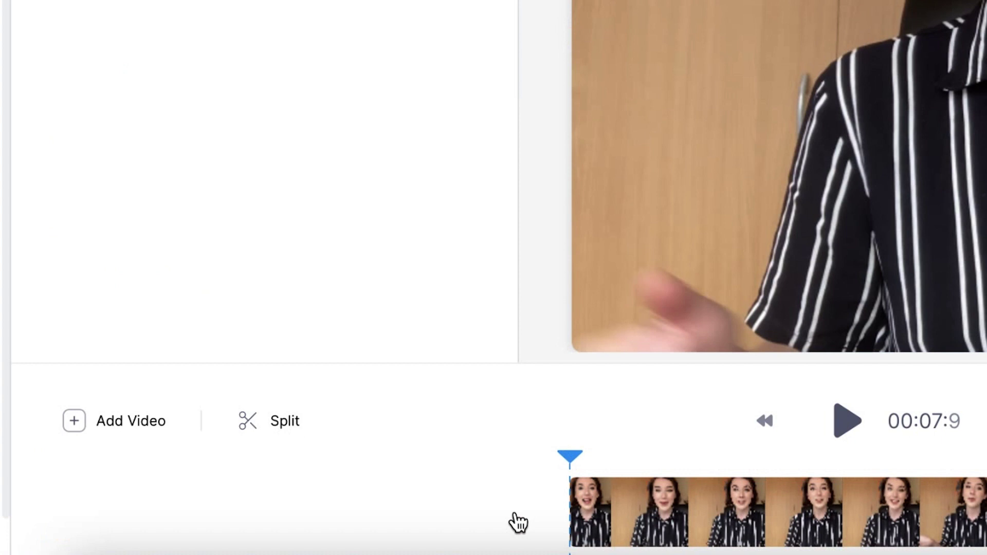
{"action": "left_click_drag", "start_coordinate": [571, 511], "coordinate": [37, 518]}
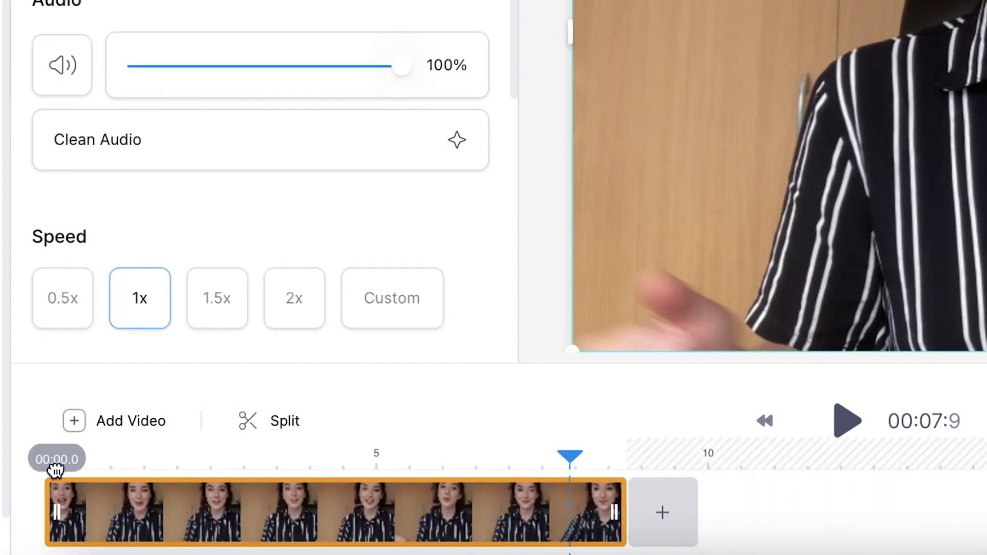
Set the remaining clip's end to the playhead at 00:07.3.
{"action": "left_click", "coordinate": [29, 469]}
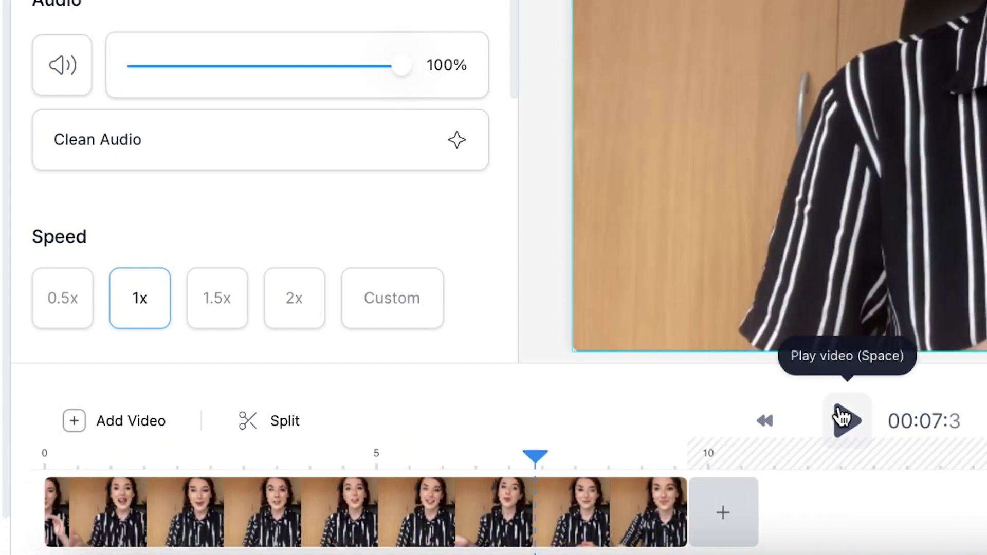
{"action": "scroll", "coordinate": [439, 205], "scroll_direction": "down", "scroll_amount": 6}
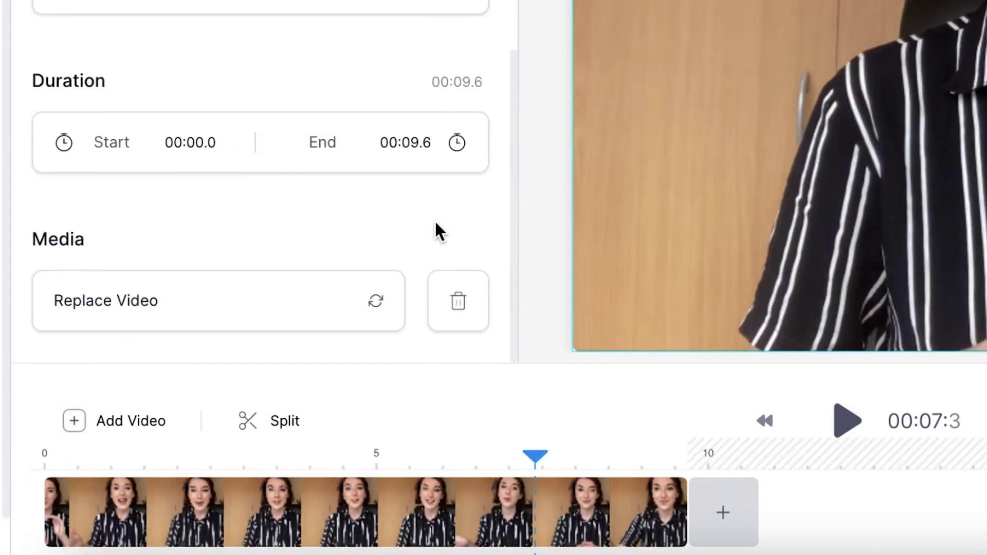
{"action": "left_click", "coordinate": [532, 533]}
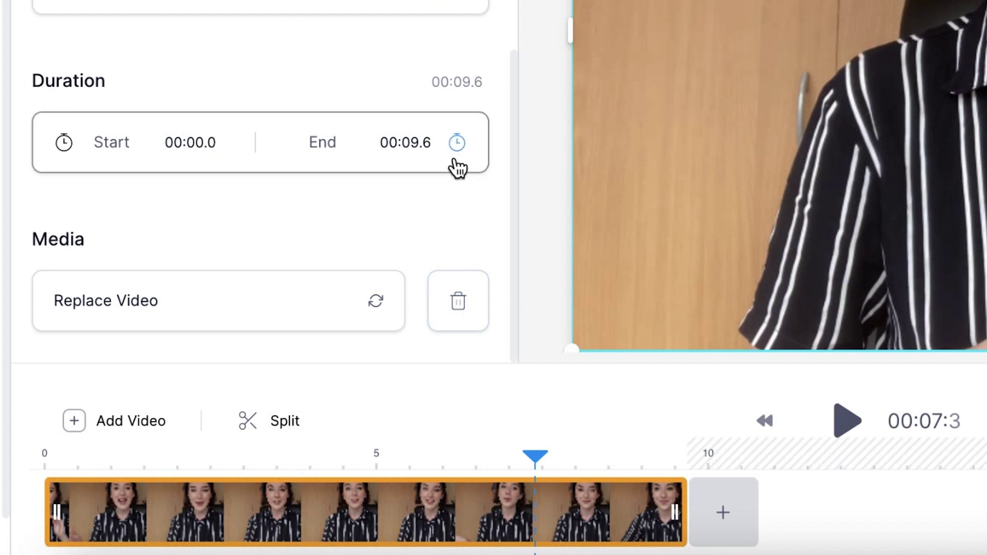
{"action": "left_click", "coordinate": [456, 144]}
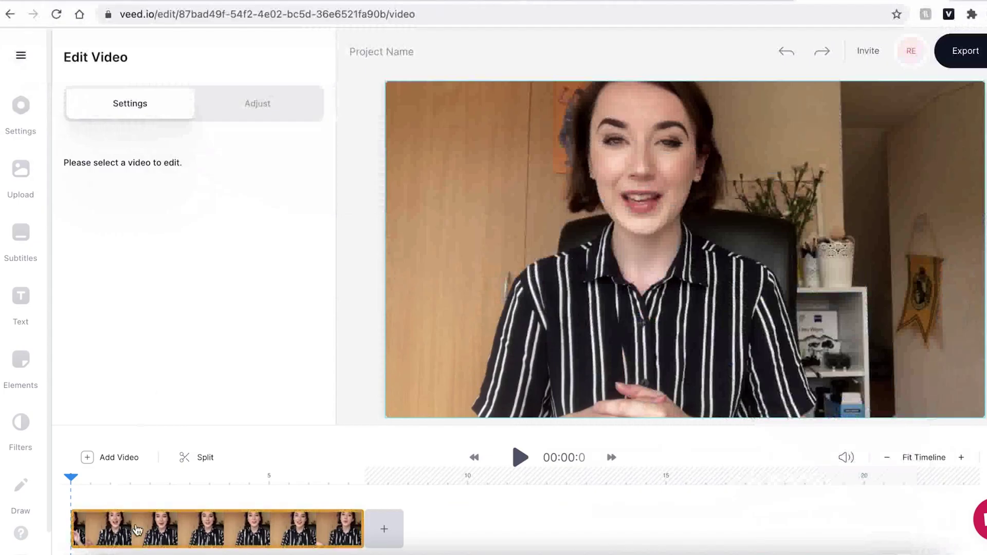
Select the trimmed clip, then show the Subtitles and Add Text options.
{"action": "left_click", "coordinate": [137, 529]}
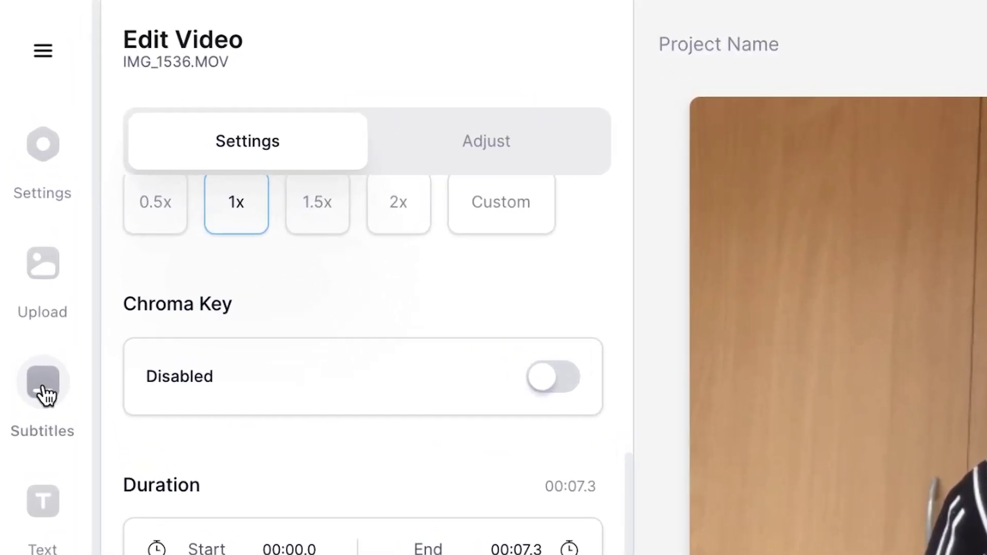
{"action": "left_click", "coordinate": [44, 392]}
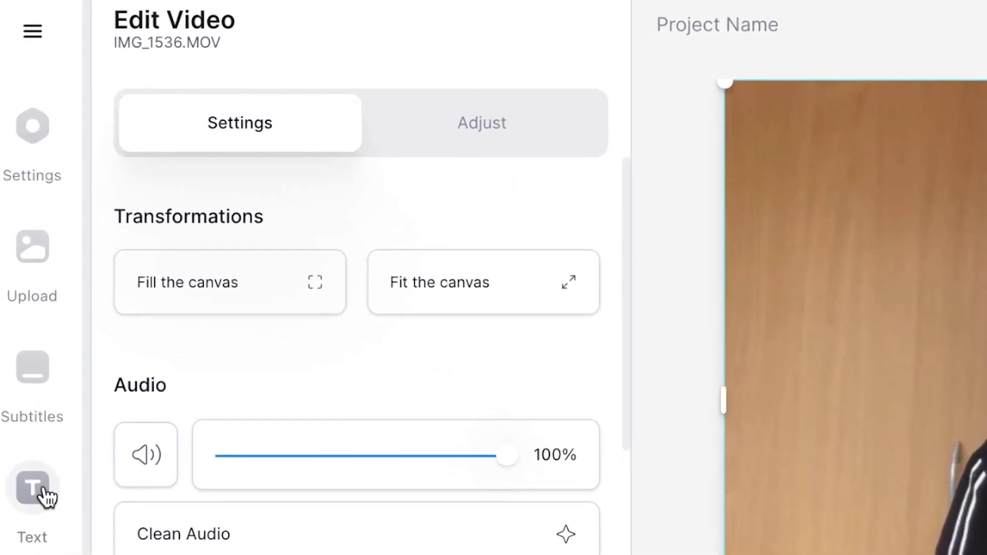
{"action": "left_click", "coordinate": [47, 497]}
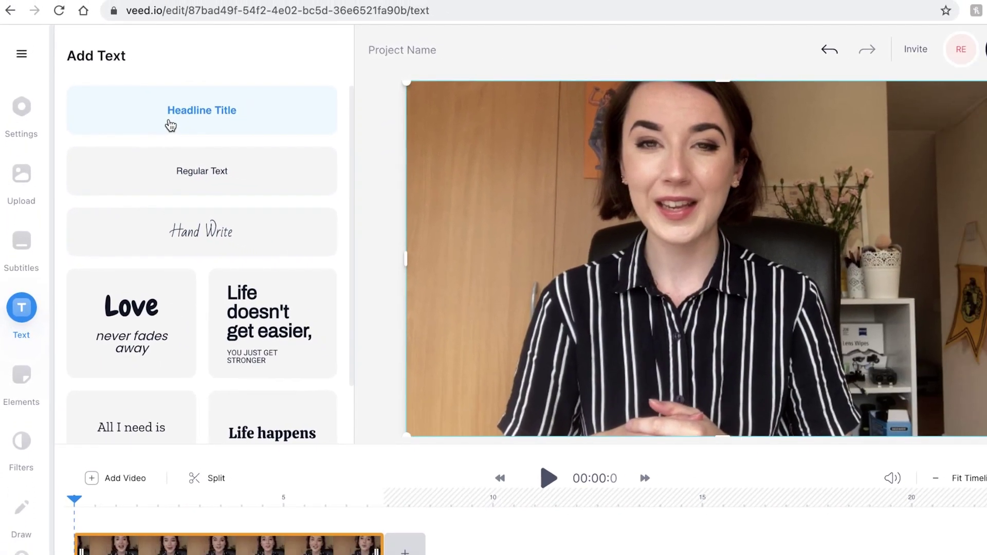
Add a headline text, then place a crying-laughing emoji at the video's top-left.
{"action": "left_click", "coordinate": [196, 131]}
{"action": "type", "text": "ell"}
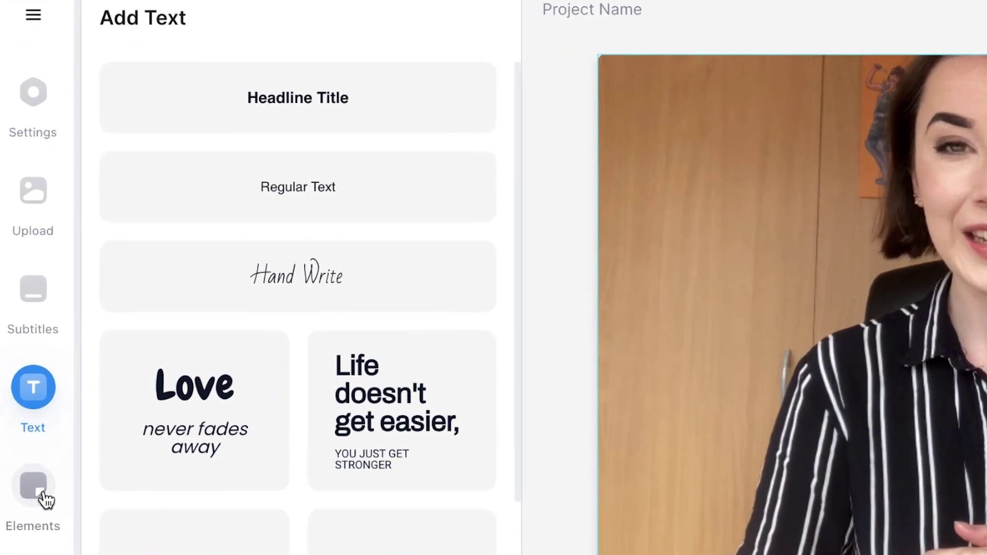
{"action": "left_click", "coordinate": [20, 360]}
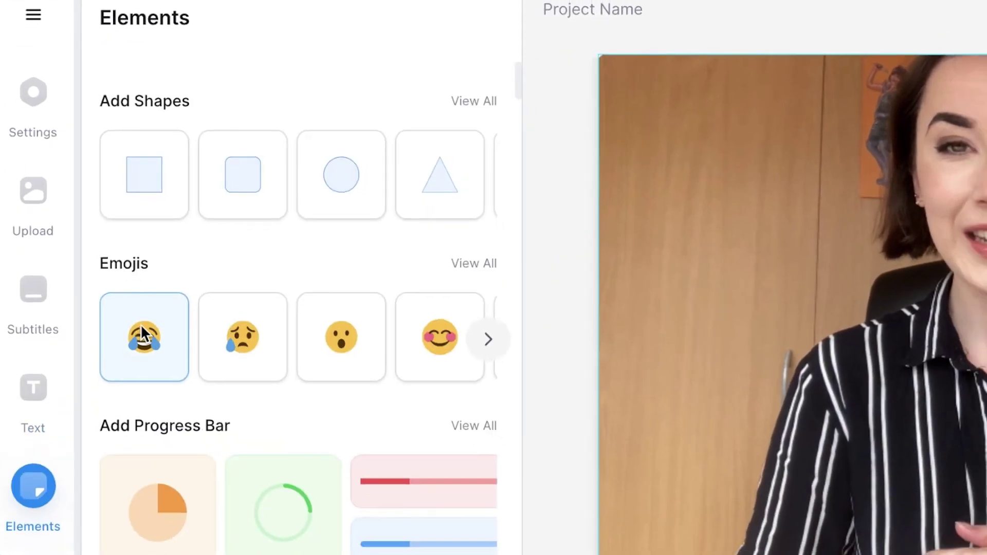
{"action": "left_click", "coordinate": [147, 342]}
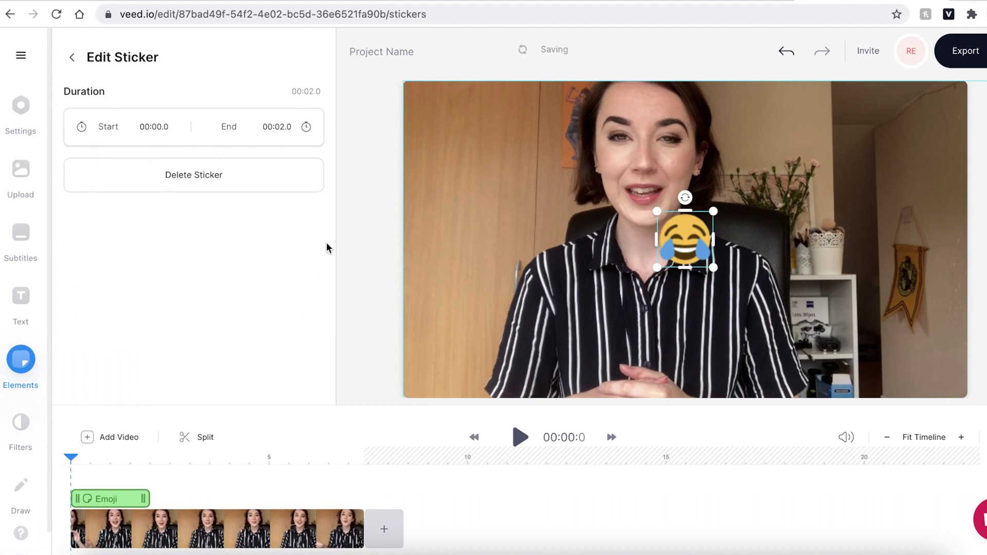
{"action": "left_click_drag", "start_coordinate": [680, 236], "coordinate": [461, 134]}
{"action": "left_click", "coordinate": [370, 170]}
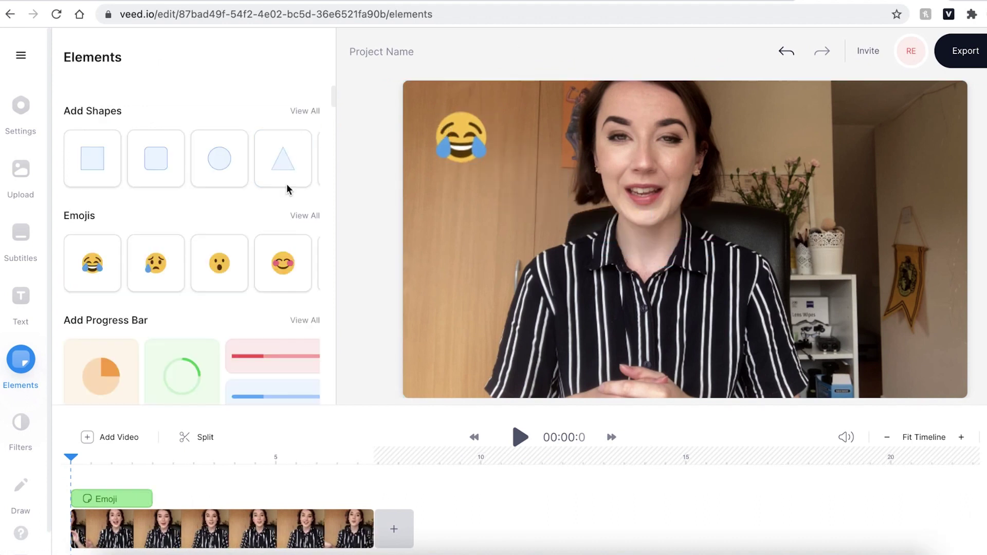
Place a triangle shape at the video's top-right corner.
{"action": "left_click", "coordinate": [282, 170]}
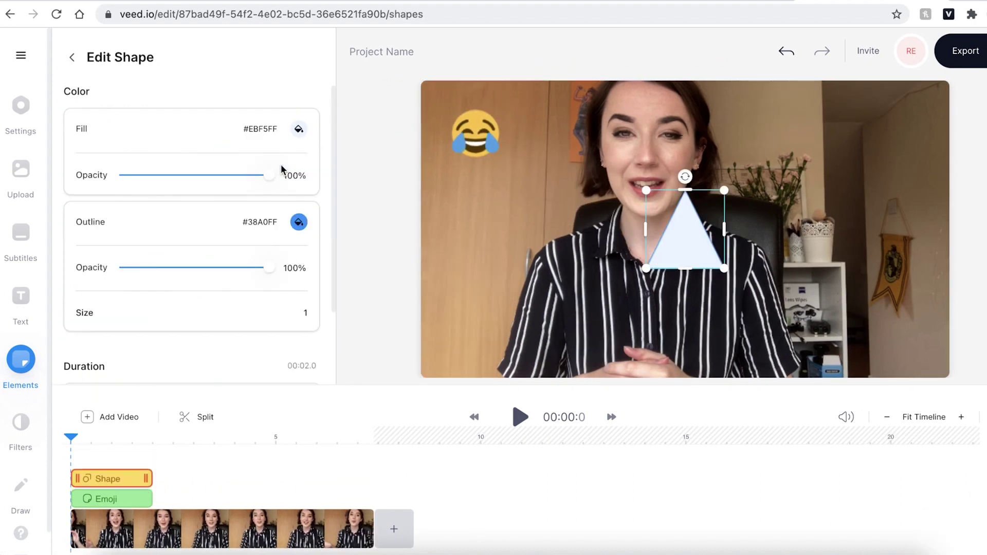
{"action": "left_click_drag", "start_coordinate": [717, 242], "coordinate": [917, 157]}
{"action": "left_click", "coordinate": [333, 149]}
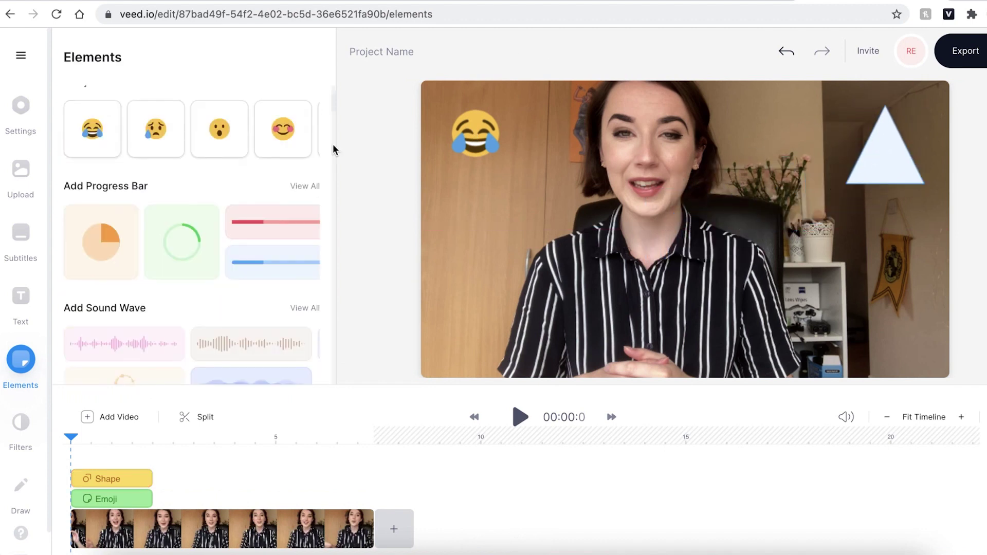
{"action": "scroll", "coordinate": [334, 149], "scroll_direction": "down", "scroll_amount": 1}
Add the pink sound wave, then enlarge and reposition it over the video.
{"action": "left_click", "coordinate": [124, 296]}
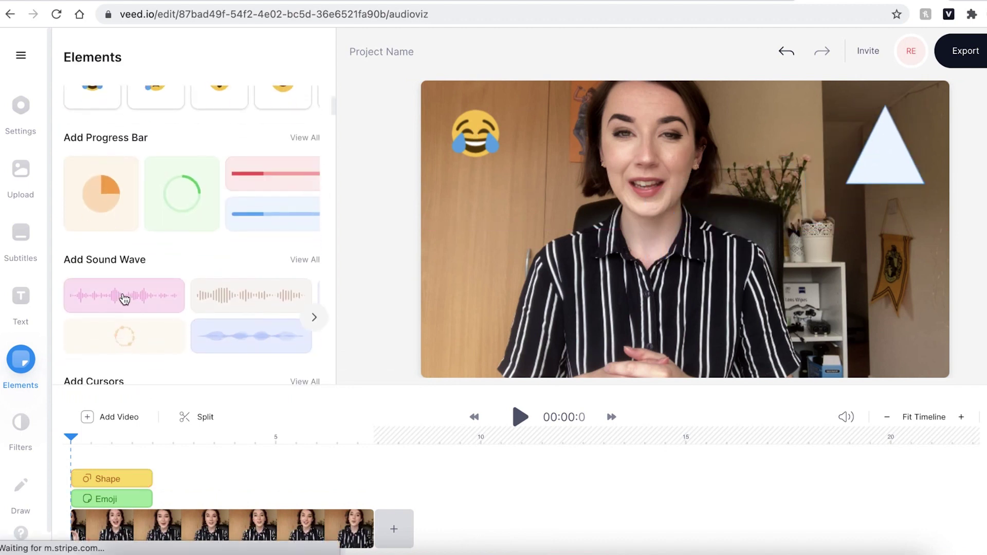
{"action": "left_click_drag", "start_coordinate": [649, 336], "coordinate": [656, 304]}
{"action": "left_click_drag", "start_coordinate": [833, 277], "coordinate": [907, 236]}
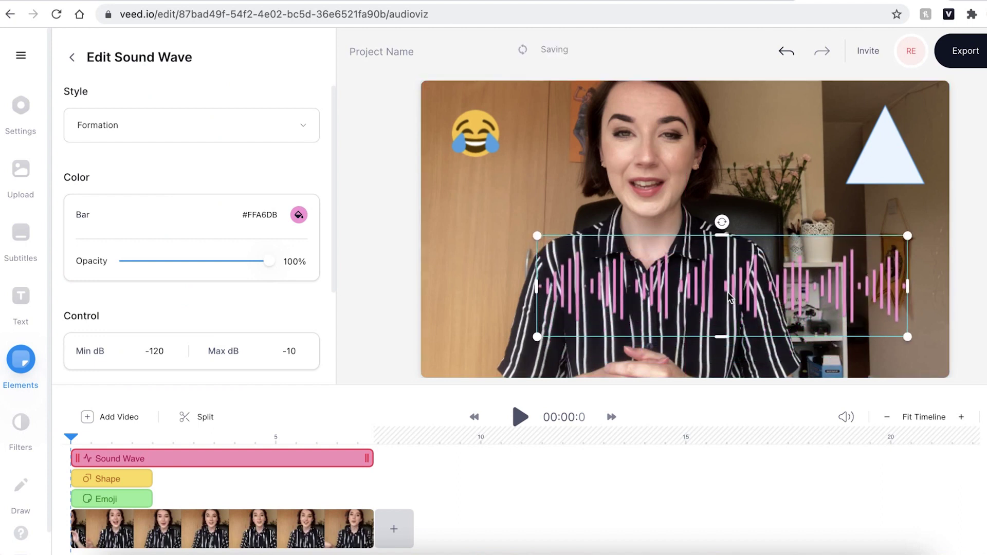
{"action": "mouse_move", "coordinate": [536, 338]}
{"action": "left_mouse_down"}
{"action": "mouse_move", "coordinate": [502, 353]}
{"action": "mouse_move", "coordinate": [535, 328]}
{"action": "left_mouse_up"}
{"action": "left_click_drag", "start_coordinate": [659, 296], "coordinate": [622, 320]}
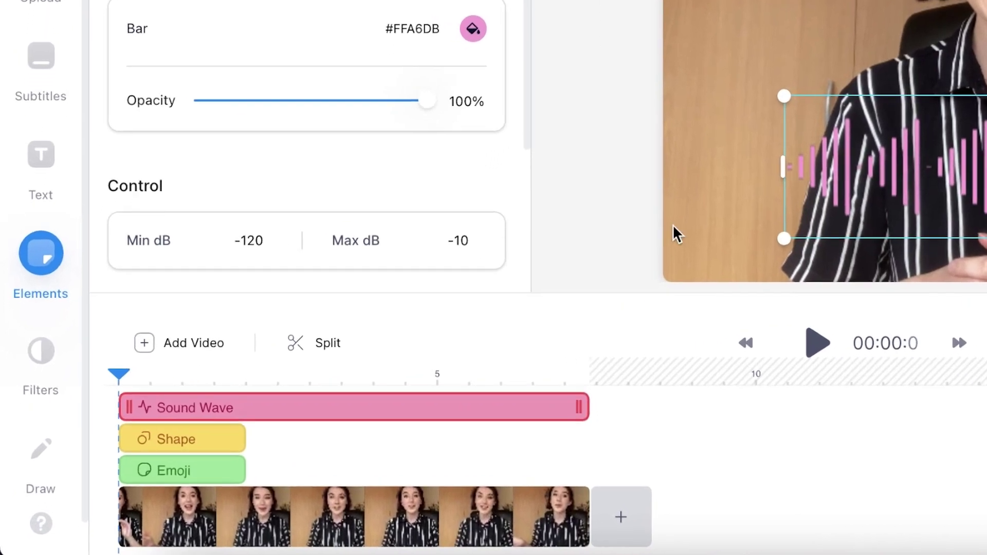
Make the triangle shape start at about 2.6 s, then show the Filters panel.
{"action": "left_click_drag", "start_coordinate": [209, 442], "coordinate": [441, 438]}
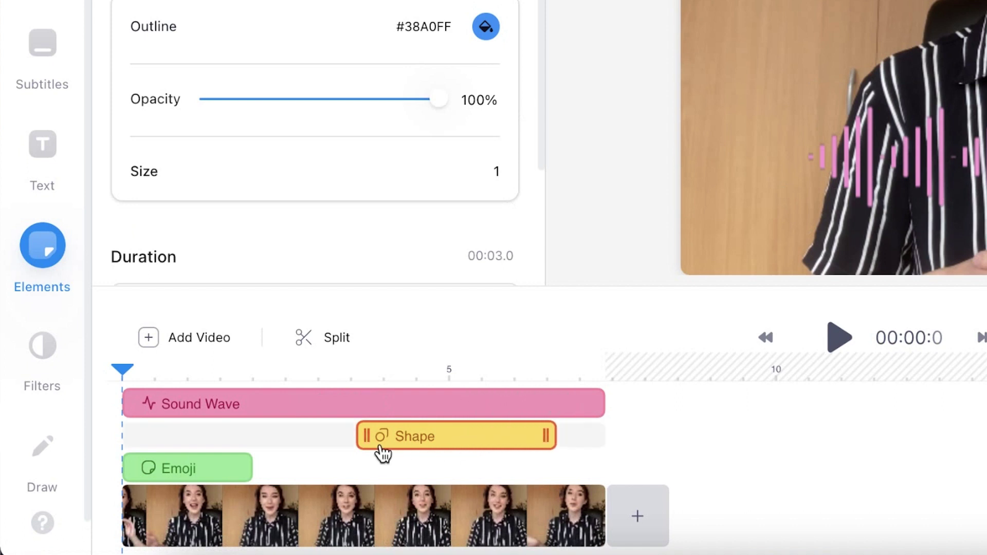
{"action": "left_click_drag", "start_coordinate": [357, 435], "coordinate": [251, 436]}
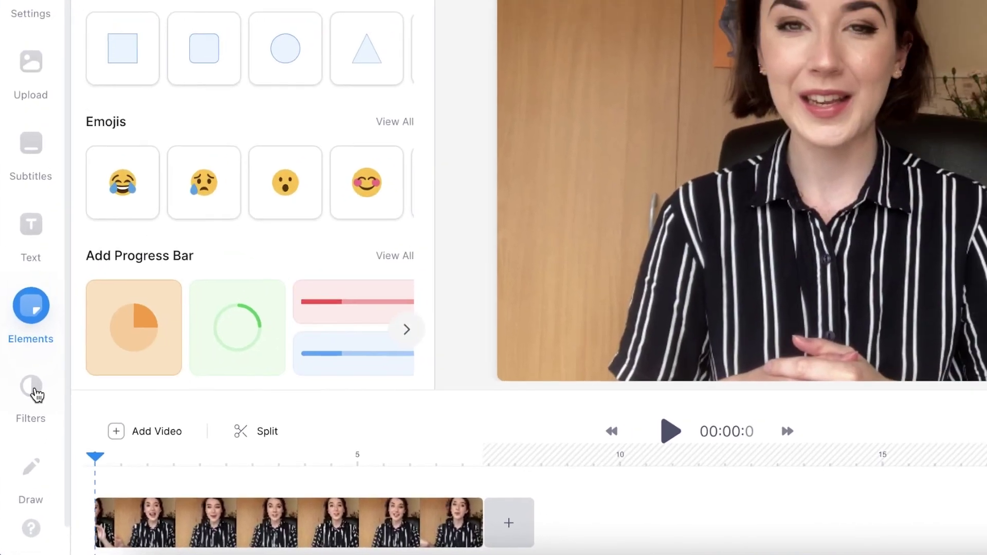
{"action": "left_click", "coordinate": [42, 345]}
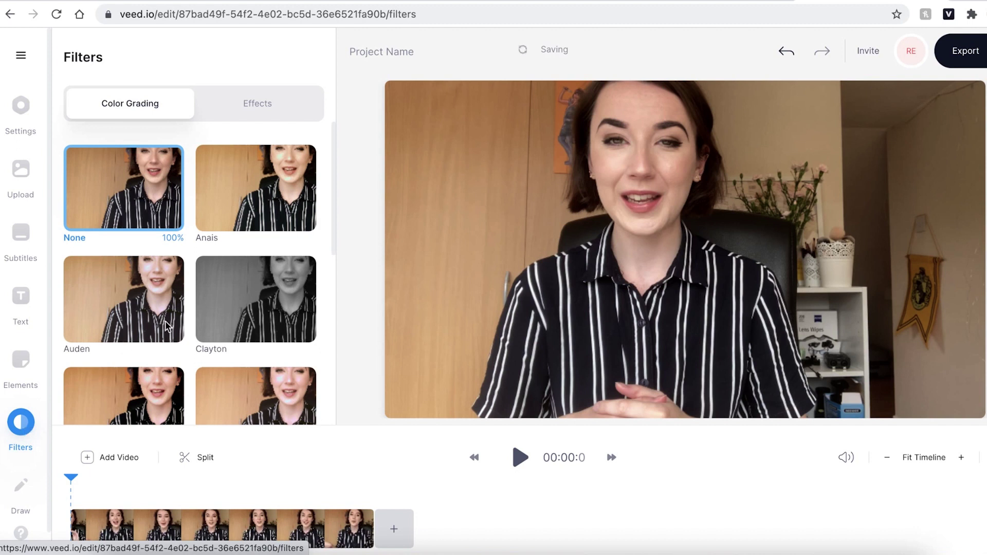
Apply the Clayton black-and-white grade and the VHS effect, then play to preview.
{"action": "left_click", "coordinate": [231, 315]}
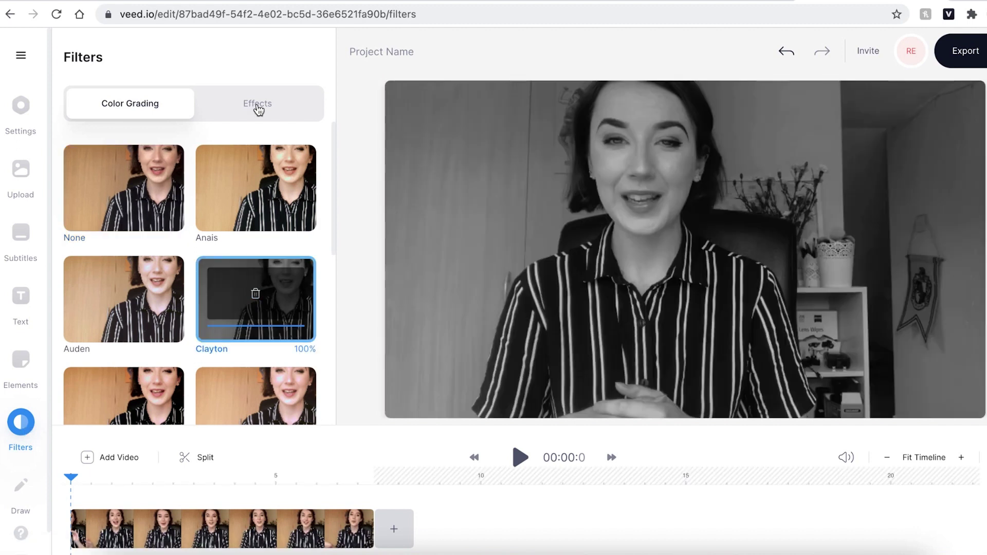
{"action": "left_click", "coordinate": [258, 109]}
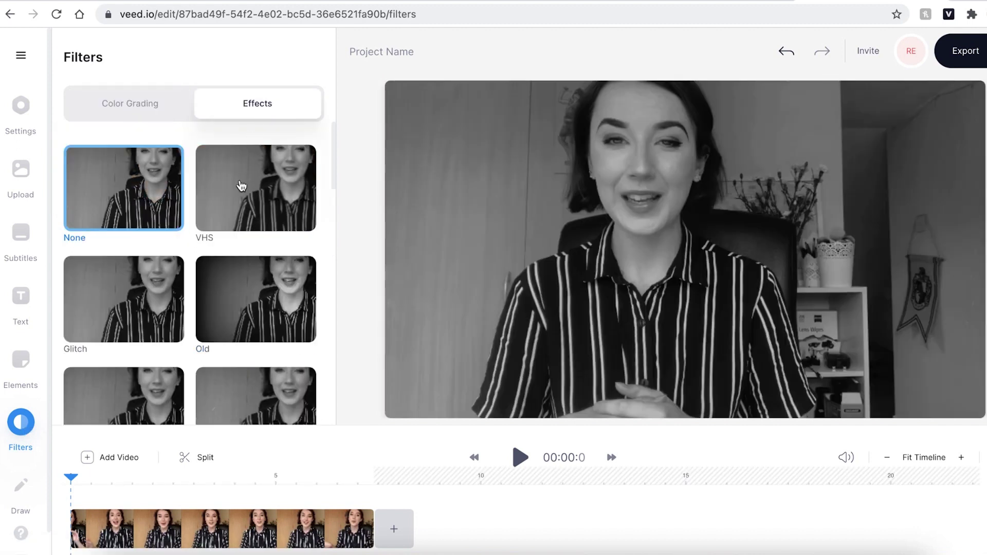
{"action": "left_click", "coordinate": [241, 186]}
{"action": "left_click", "coordinate": [521, 457]}
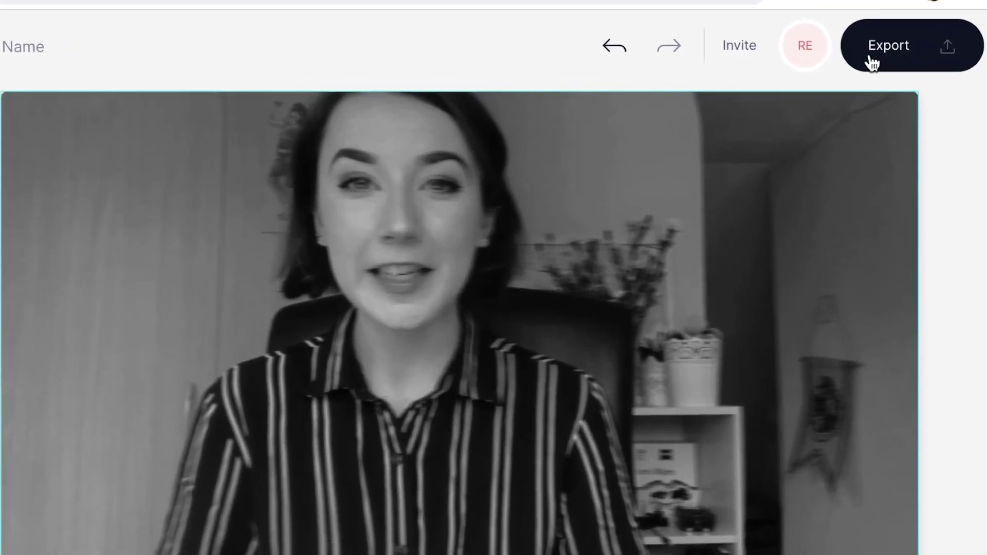
Export the edited video with the HD quality preset.
{"action": "left_click", "coordinate": [895, 55]}
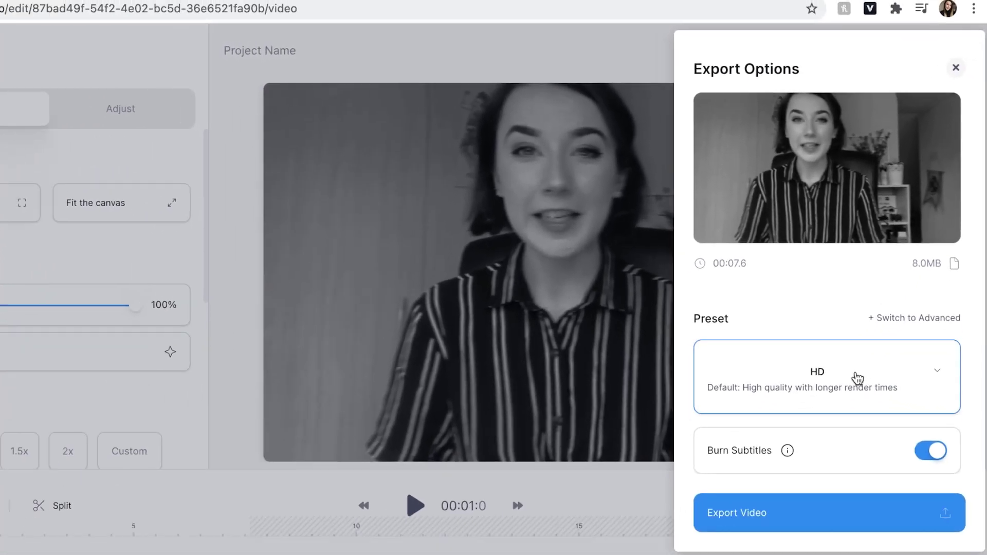
{"action": "left_click", "coordinate": [849, 547]}
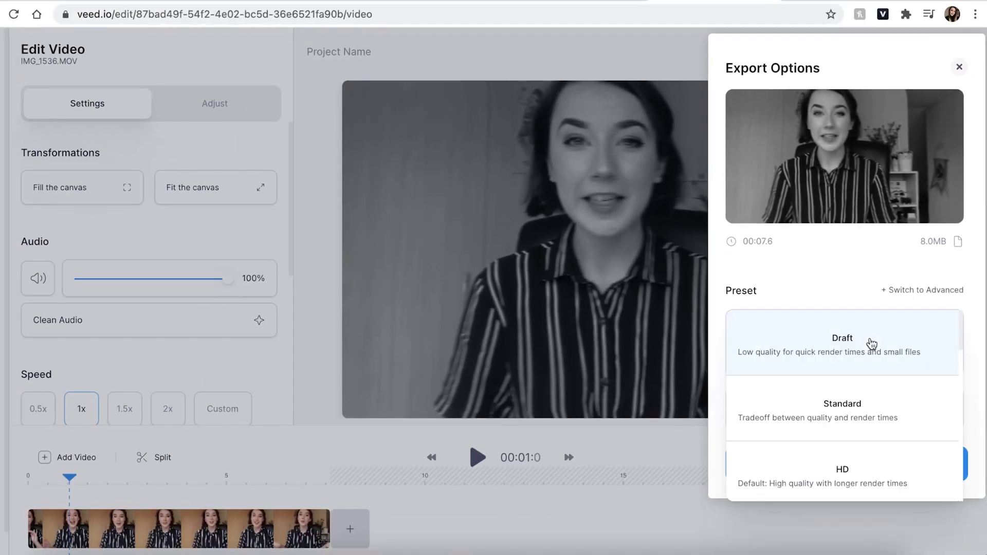
{"action": "scroll", "coordinate": [871, 344], "scroll_direction": "down", "scroll_amount": 10}
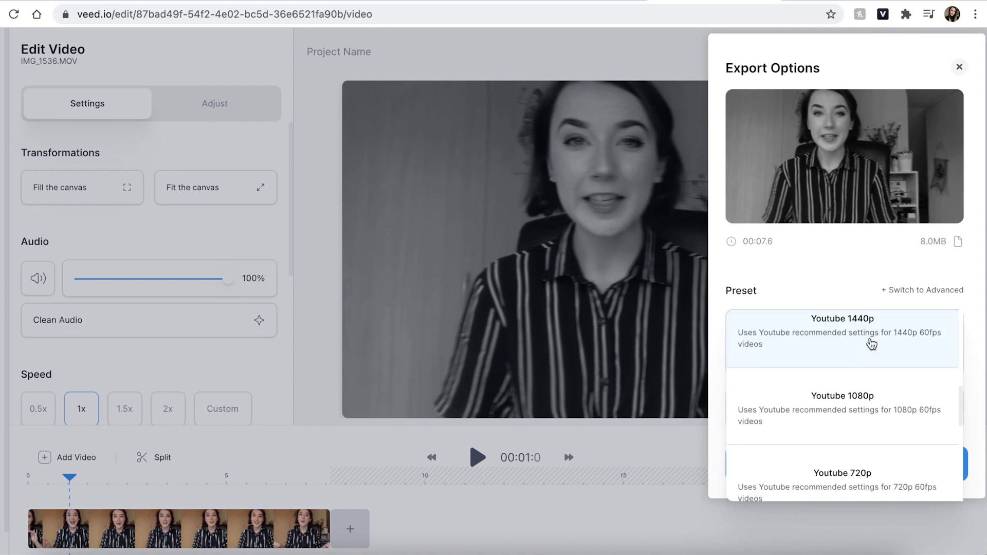
{"action": "scroll", "coordinate": [872, 343], "scroll_direction": "up", "scroll_amount": 10}
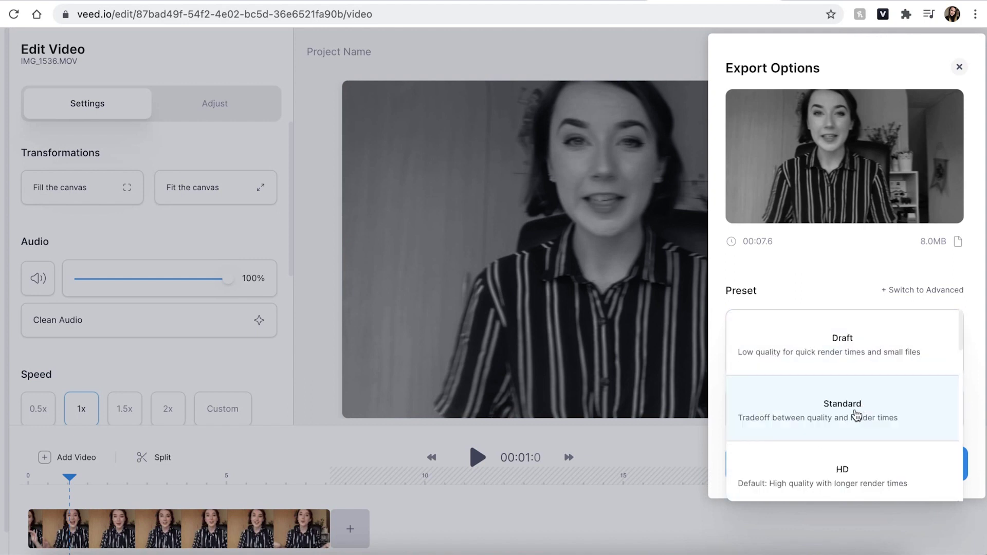
{"action": "left_click", "coordinate": [874, 469]}
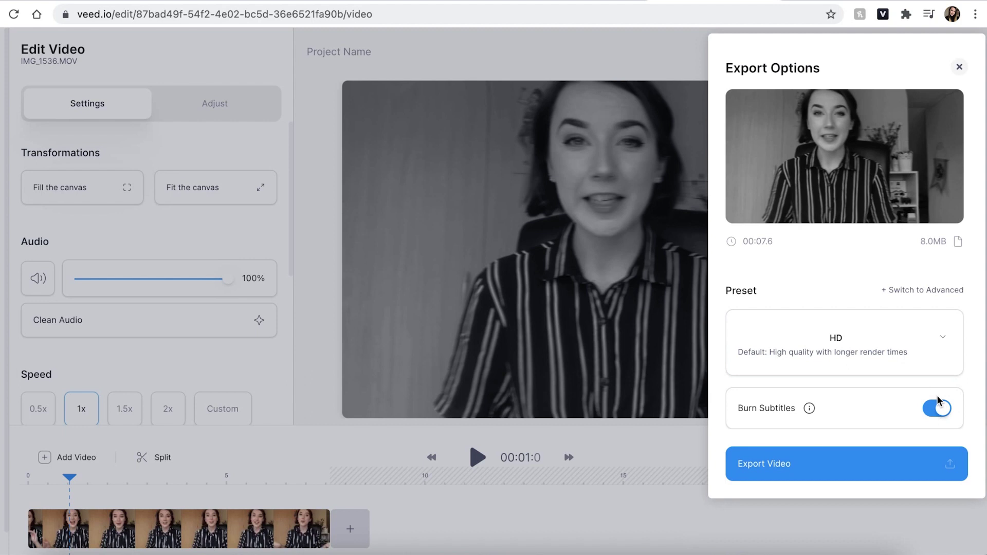
{"action": "left_click", "coordinate": [816, 466]}
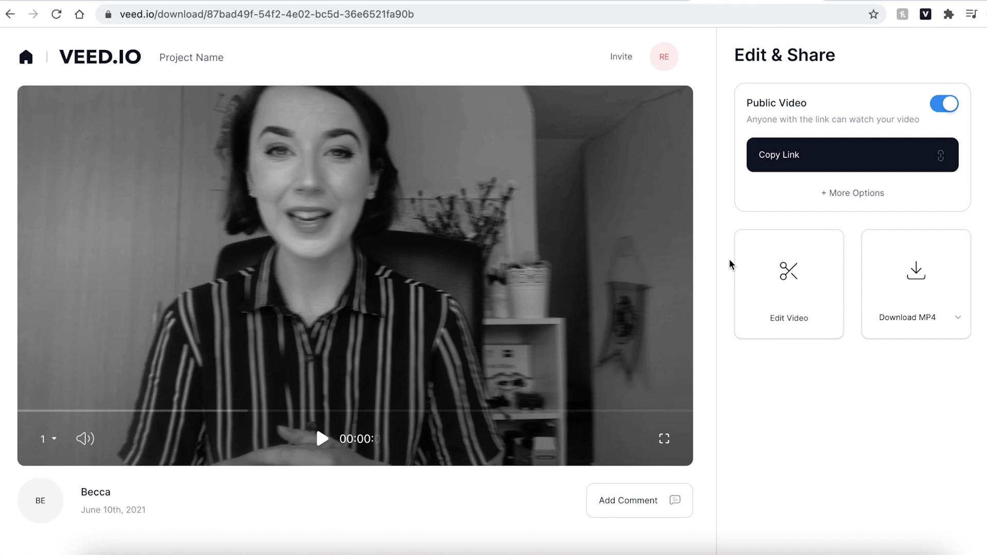
Return from the editor to the export page and download the video as Project Name.mp4.
{"action": "left_click", "coordinate": [768, 277]}
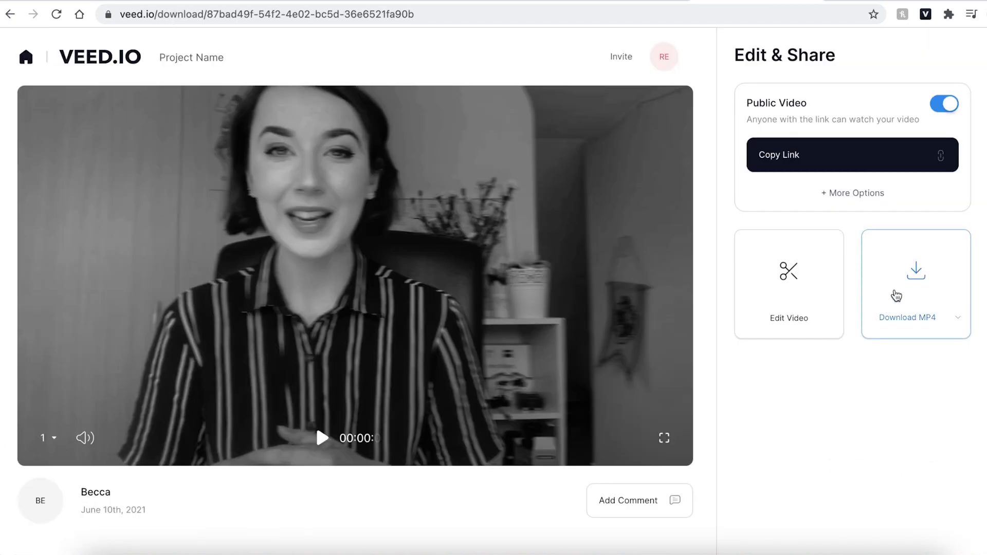
{"action": "left_click", "coordinate": [899, 288]}
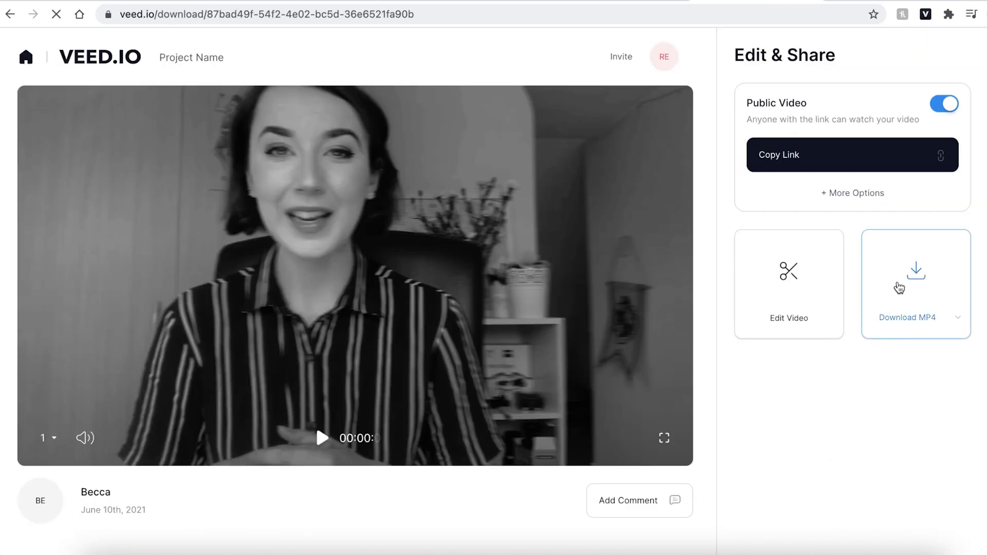